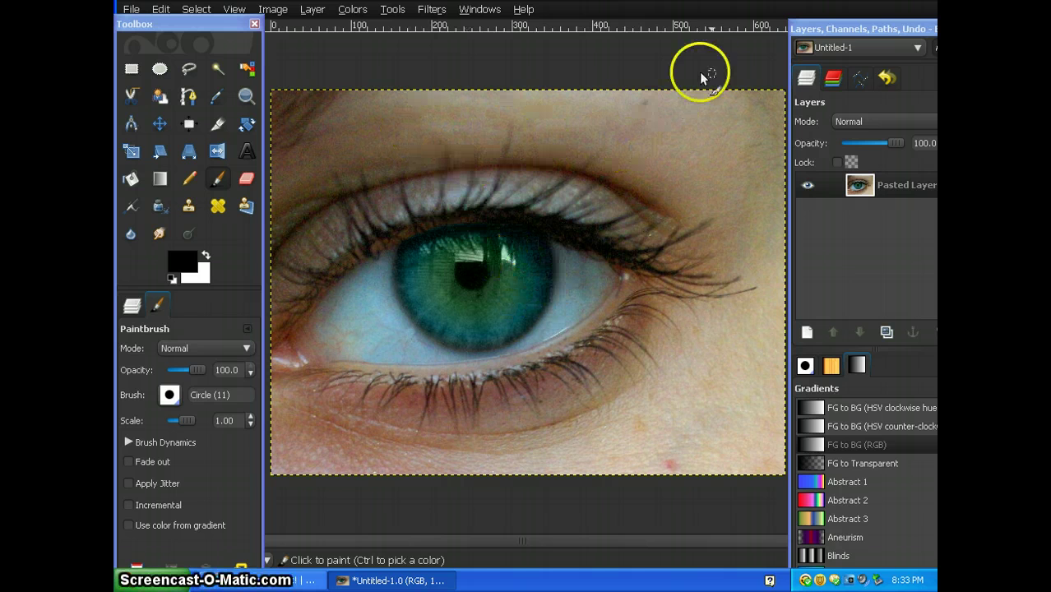
- Create a transparent-fill layer named New Layer above the pasted eye photo
click(807, 333)
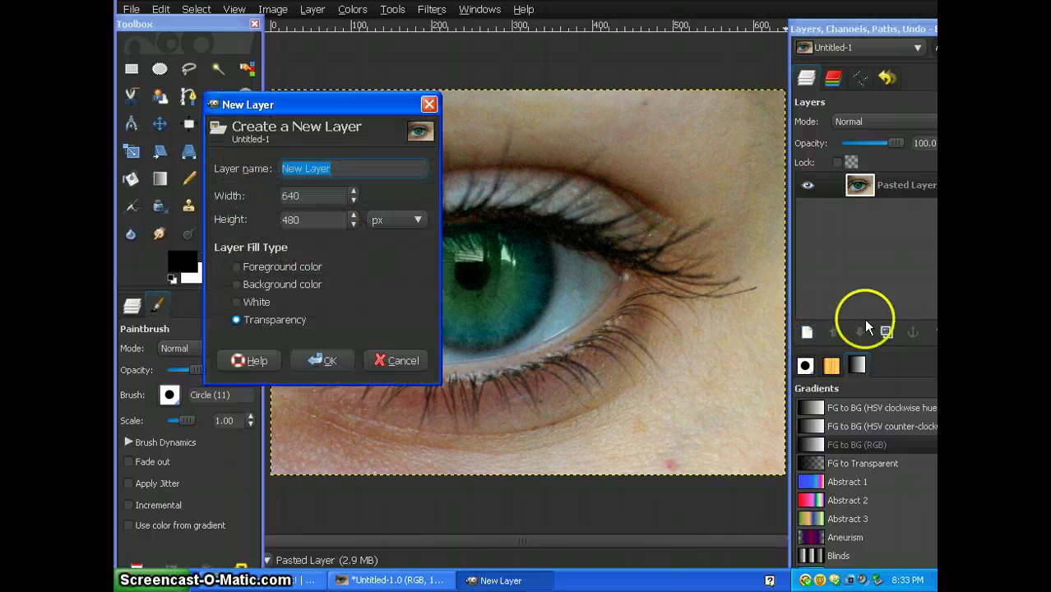
click(322, 355)
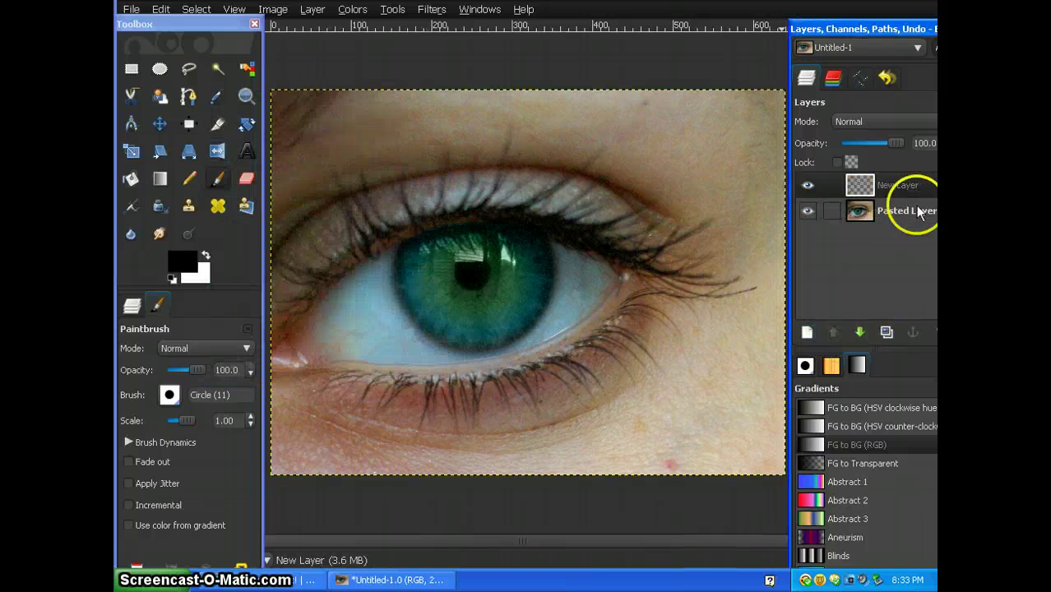
click(209, 187)
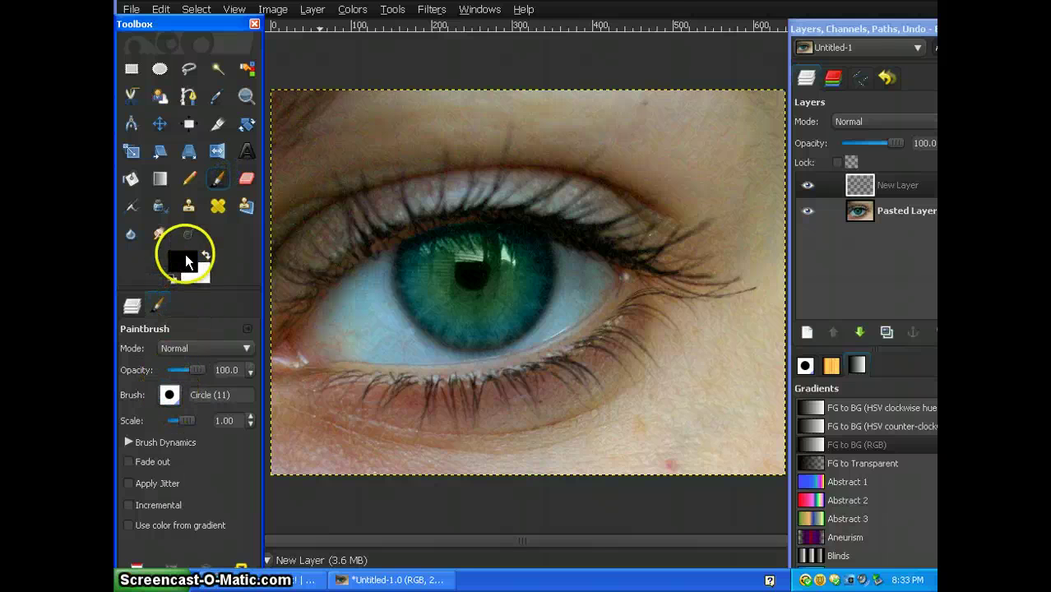
- Paint a pure red band at the eyelid's outer corner on New Layer
click(186, 259)
click(187, 258)
drag(407, 222, 474, 72)
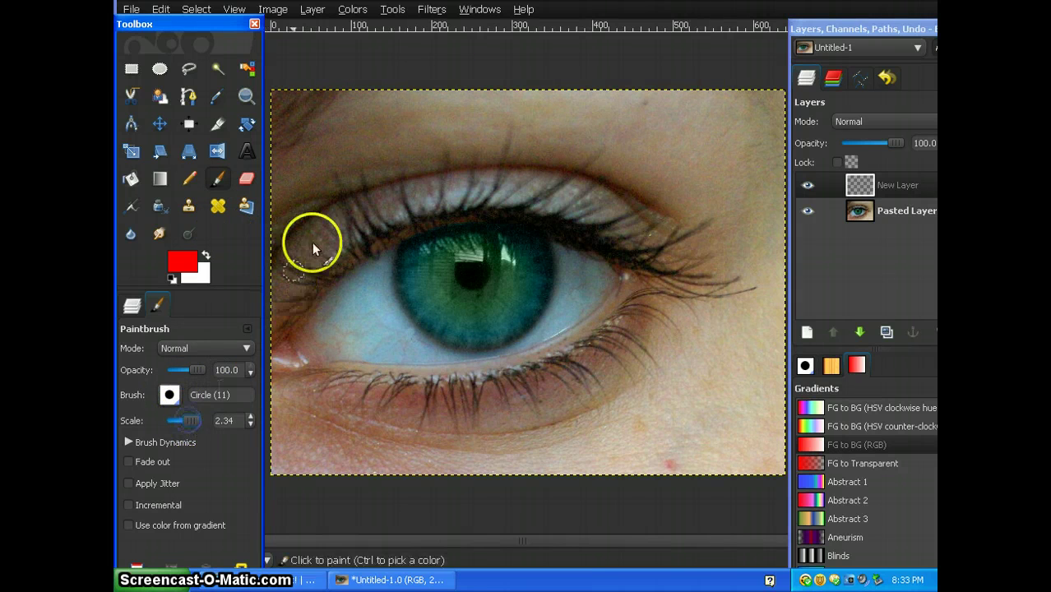
mouse_move(321, 225)
mouse_down()
mouse_move(283, 260)
mouse_move(277, 286)
mouse_move(287, 249)
mouse_move(324, 219)
mouse_move(322, 258)
mouse_move(287, 285)
mouse_up()
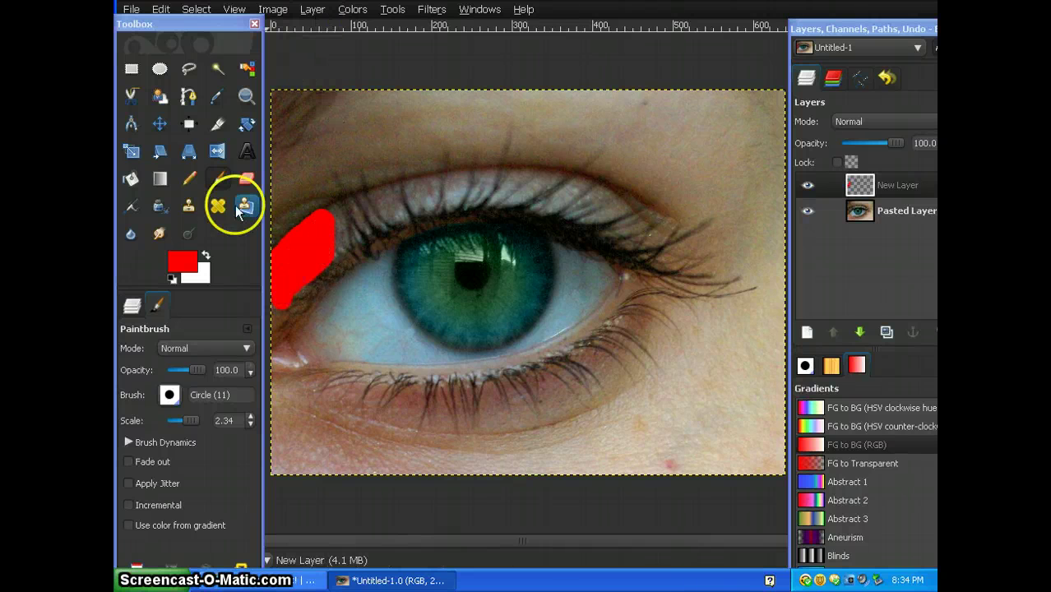
- Change the foreground colour to orange for the next rainbow band
click(183, 261)
drag(463, 243, 463, 241)
click(605, 326)
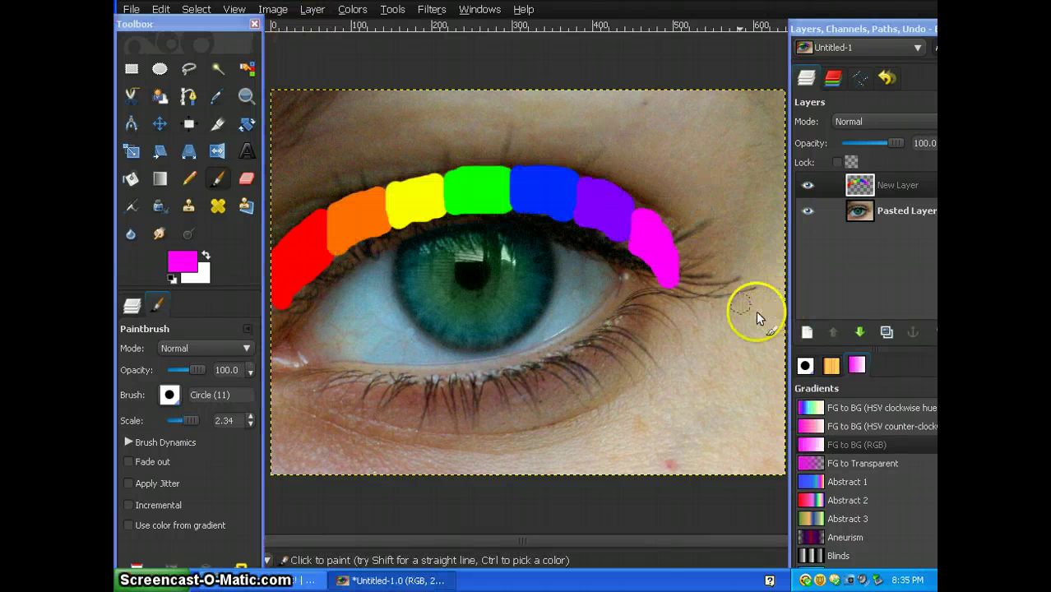
- Switch New Layer's blend mode to Color so the skin texture shows through
click(895, 182)
click(872, 121)
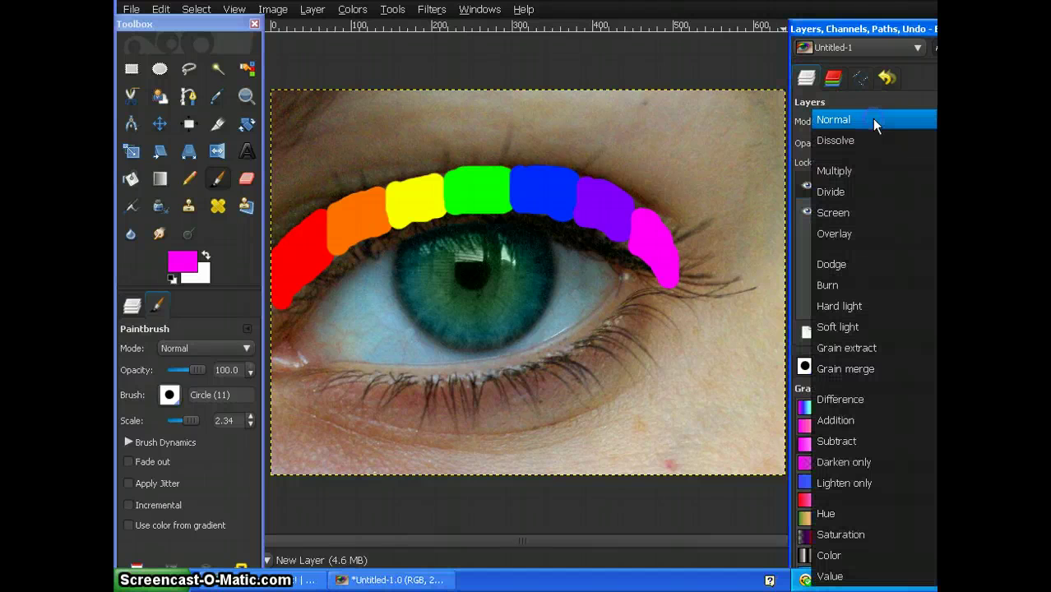
click(899, 559)
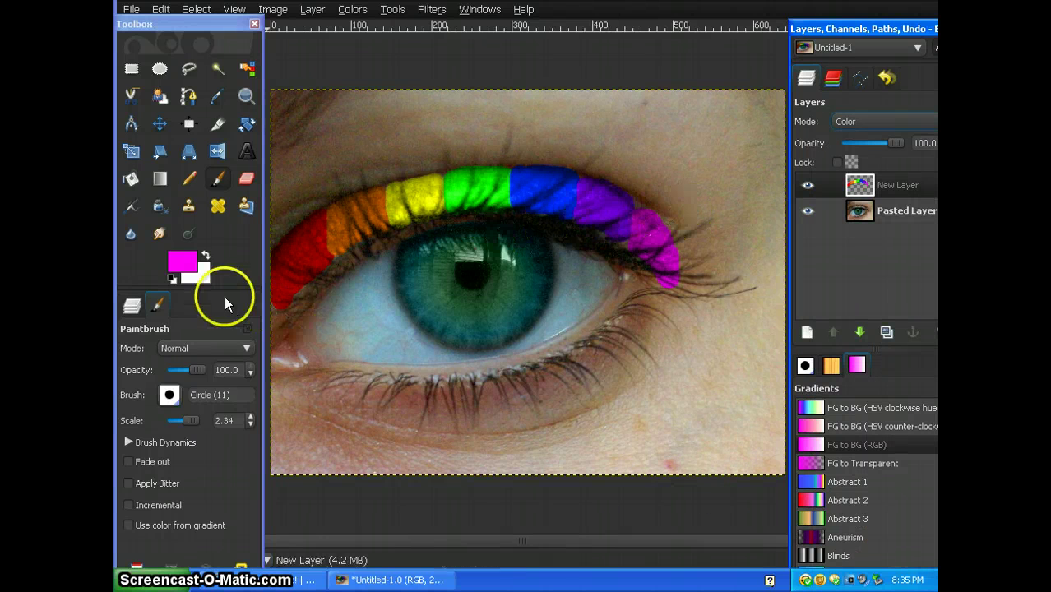
click(245, 178)
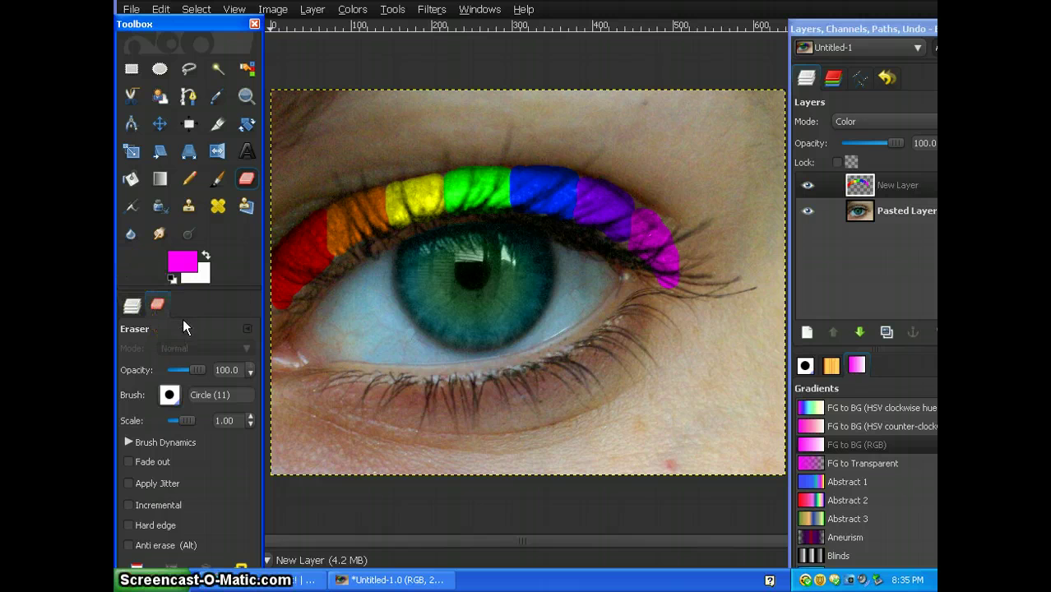
- Zoom in on the eyeshadow edges and drag the Layers dock out of the way
scroll(393, 276, up, 5)
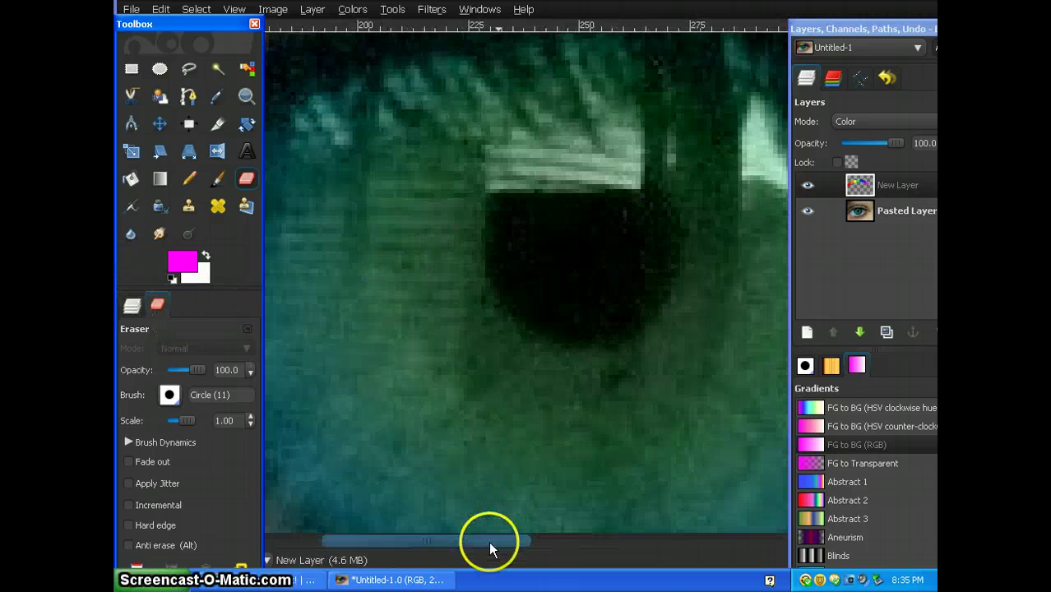
drag(491, 539, 724, 540)
mouse_move(880, 28)
mouse_down()
mouse_move(789, 422)
mouse_move(703, 586)
mouse_up()
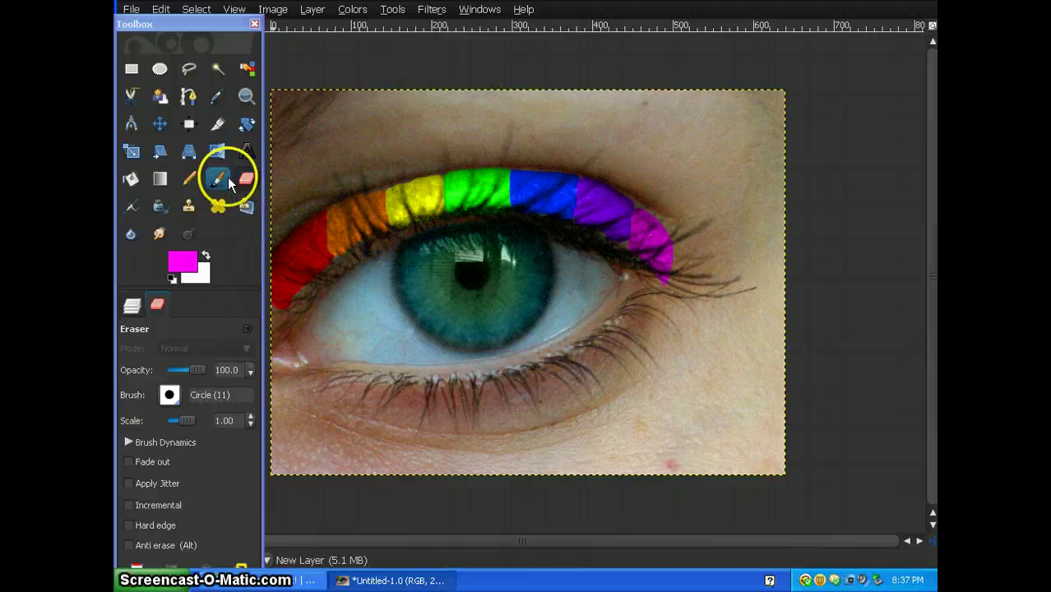
- Add a transparent layer, New Layer#1, on top of the stack
click(132, 306)
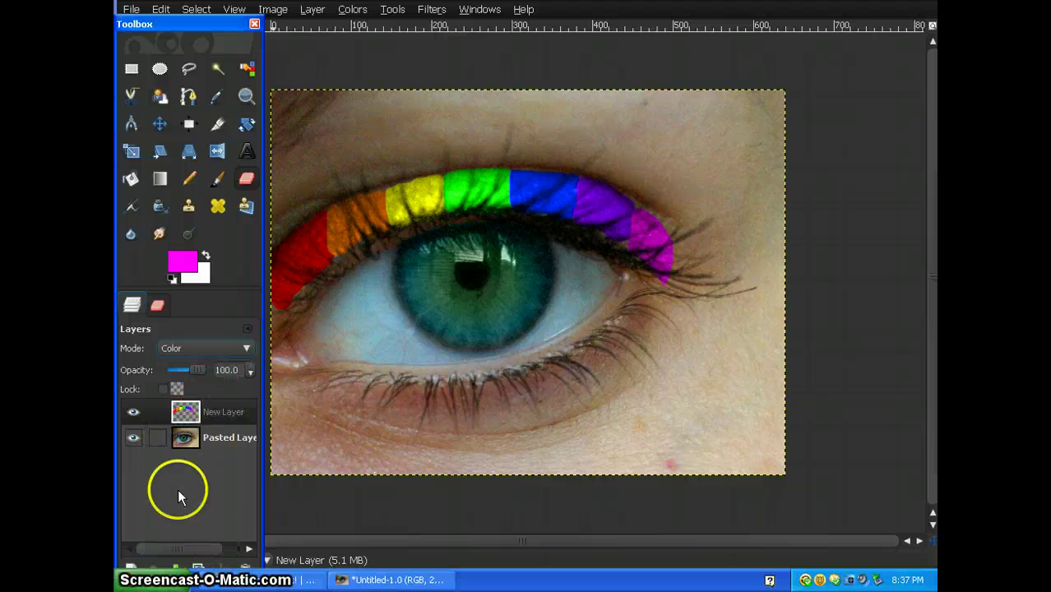
click(132, 568)
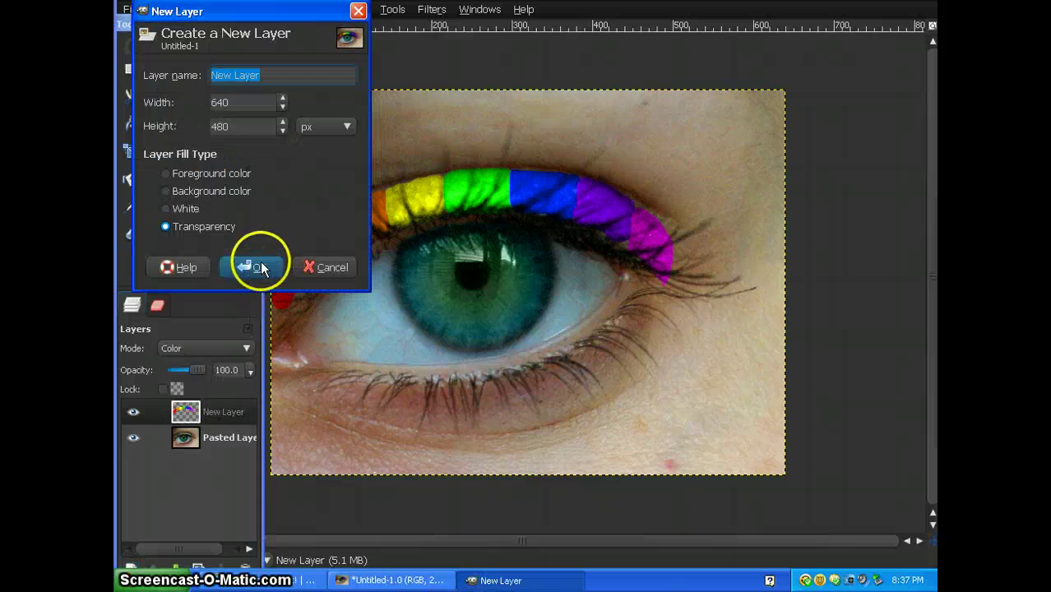
click(258, 266)
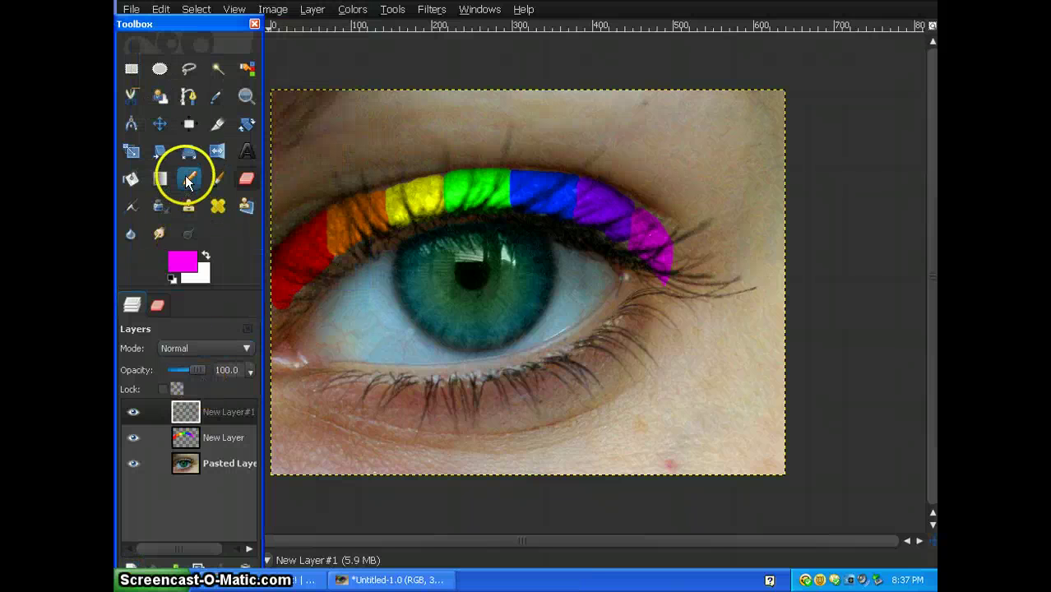
- Select the Blend tool with the Full saturation spectrum gradient
click(160, 182)
click(157, 305)
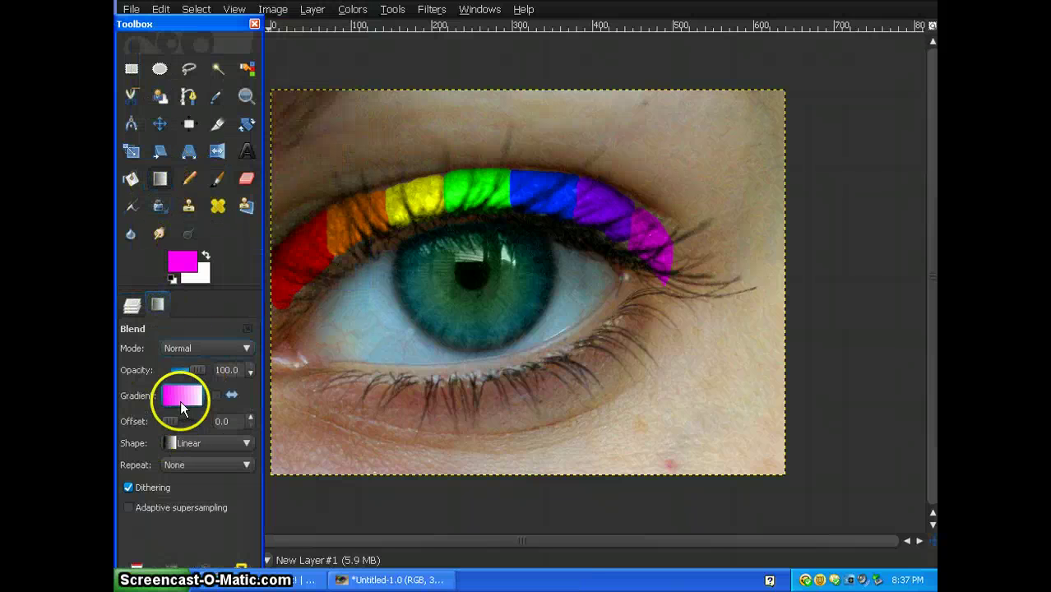
click(182, 396)
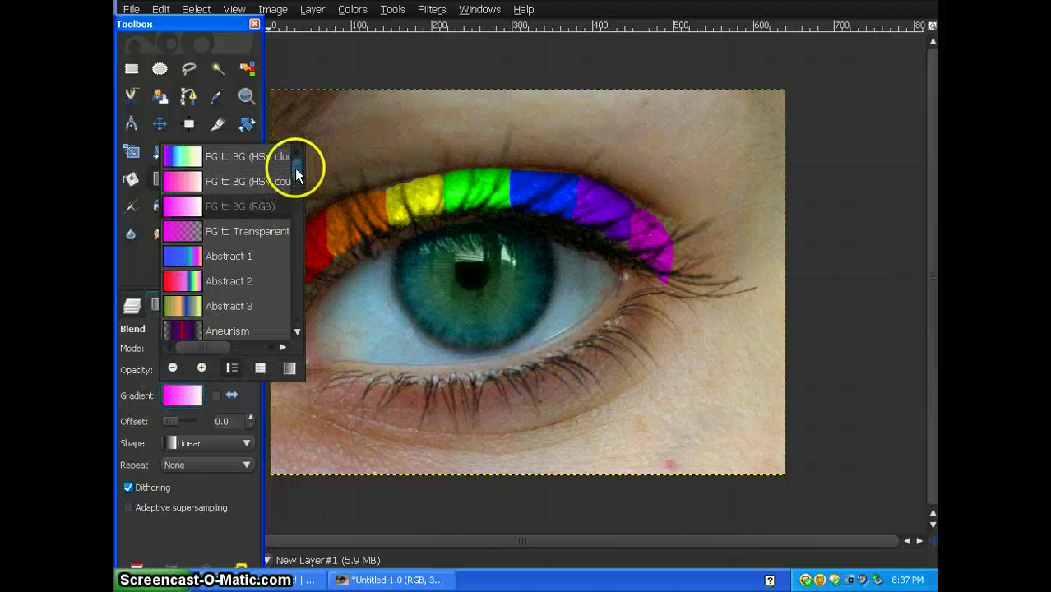
drag(299, 160, 298, 237)
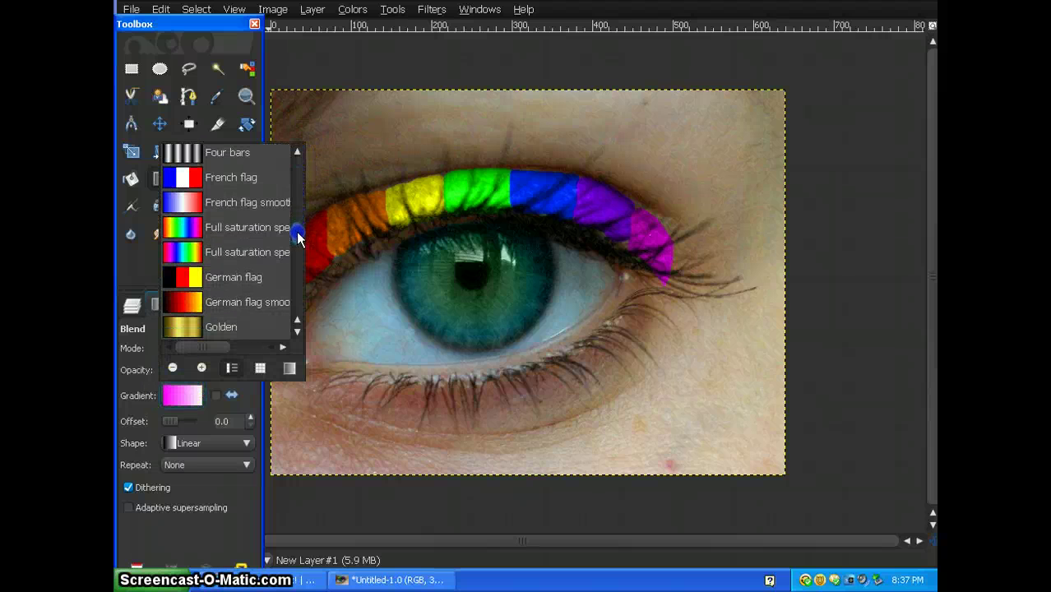
double_click(248, 231)
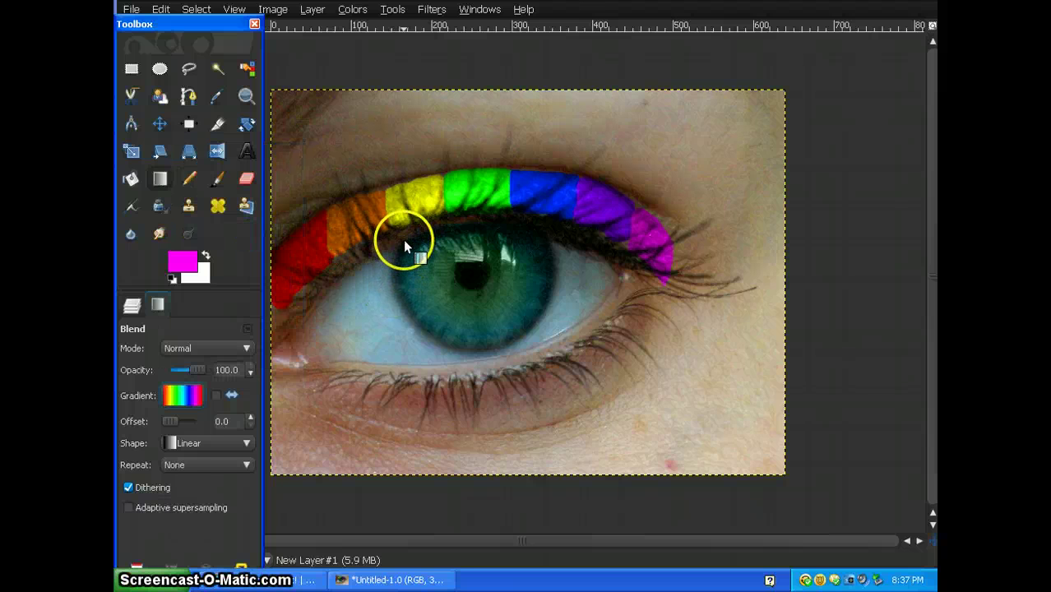
- Draw a diagonal rainbow gradient across New Layer#1
drag(403, 240, 535, 320)
click(466, 312)
click(200, 347)
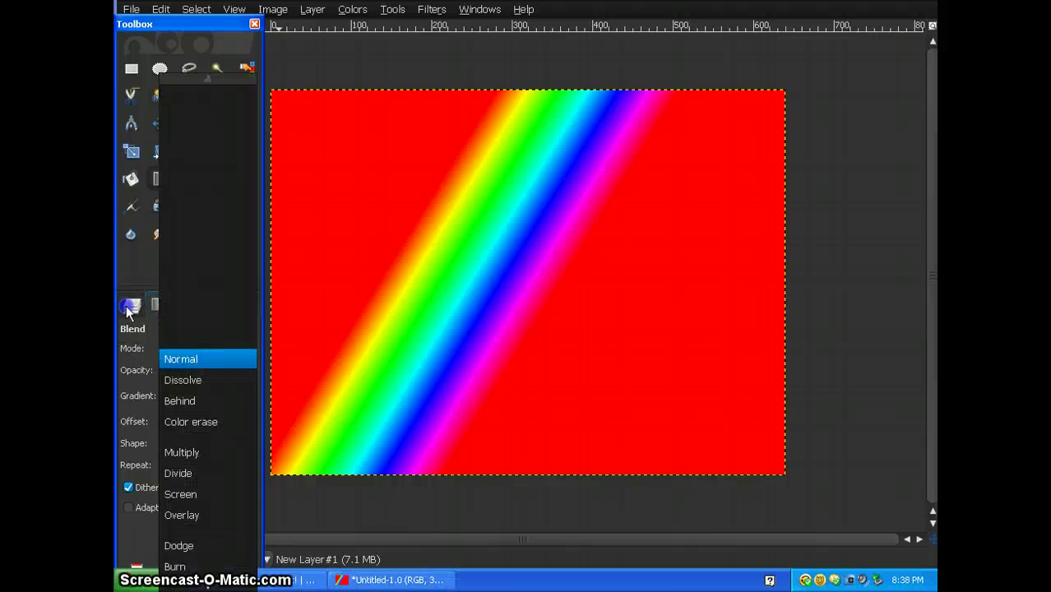
click(206, 357)
click(208, 351)
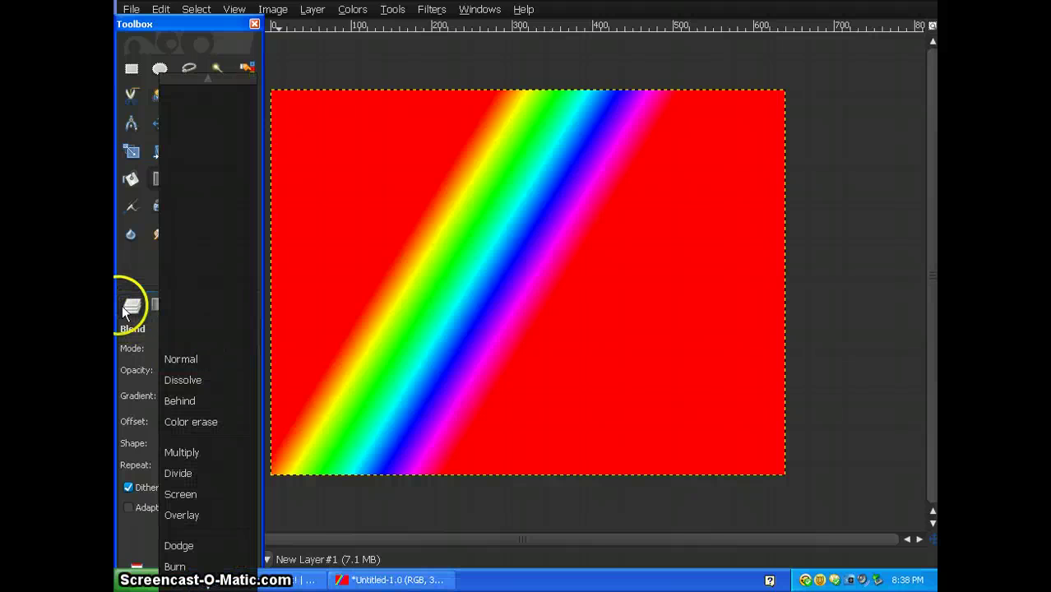
- Set New Layer#1's blend mode to Color after briefly trying Value
click(132, 306)
click(132, 305)
click(183, 350)
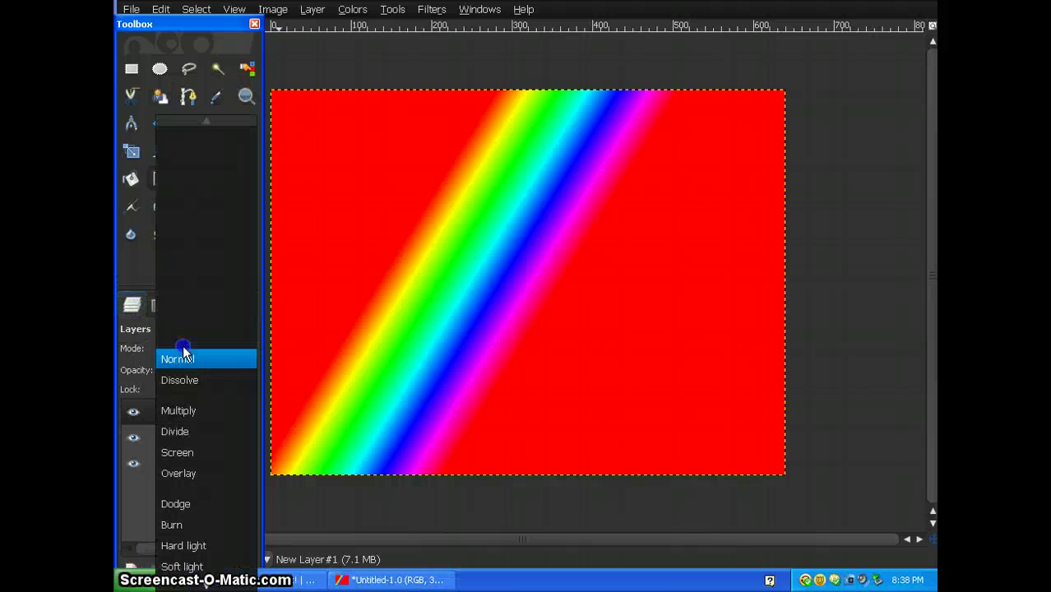
click(210, 568)
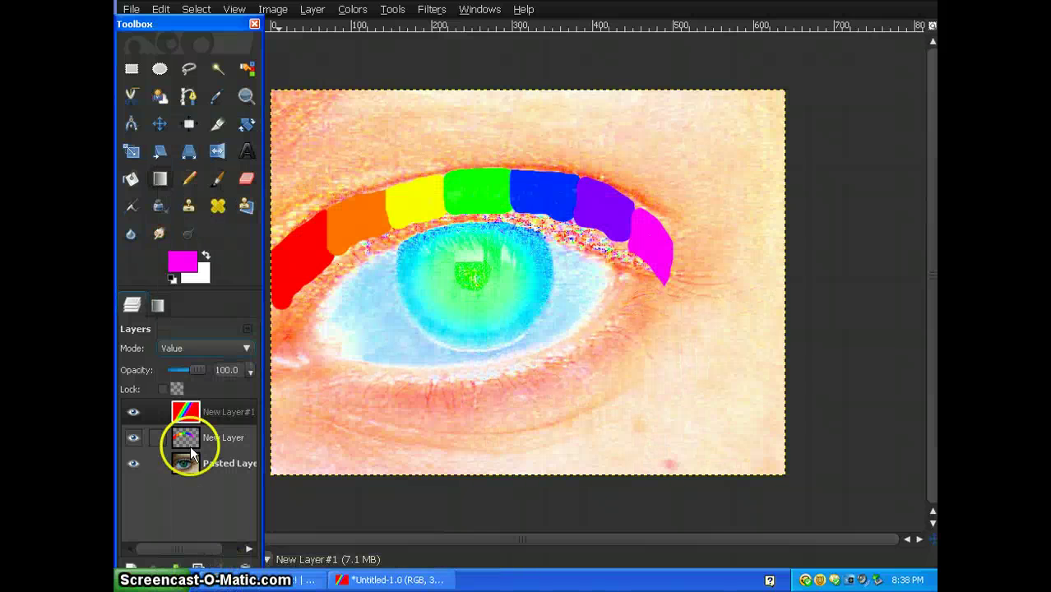
click(202, 348)
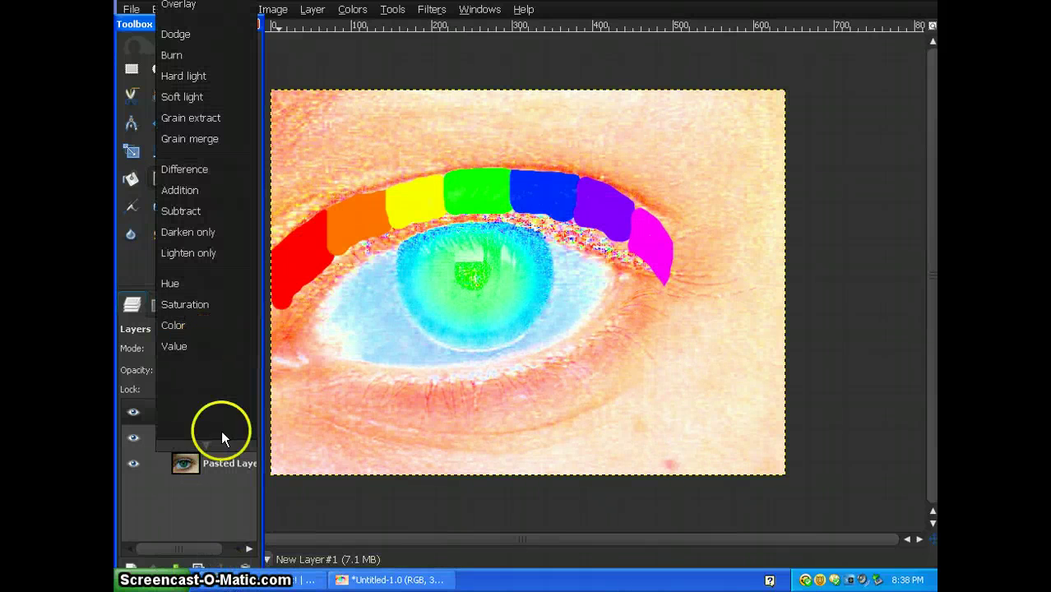
click(216, 326)
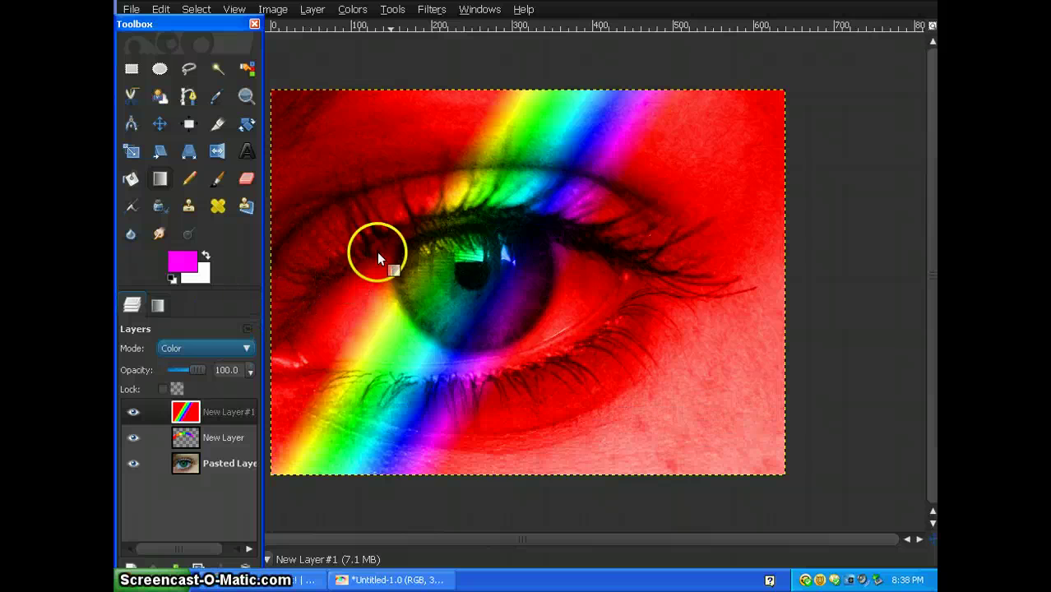
- Switch to the Eraser with the Circle Fuzzy (19) brush at scale 10.00
click(246, 179)
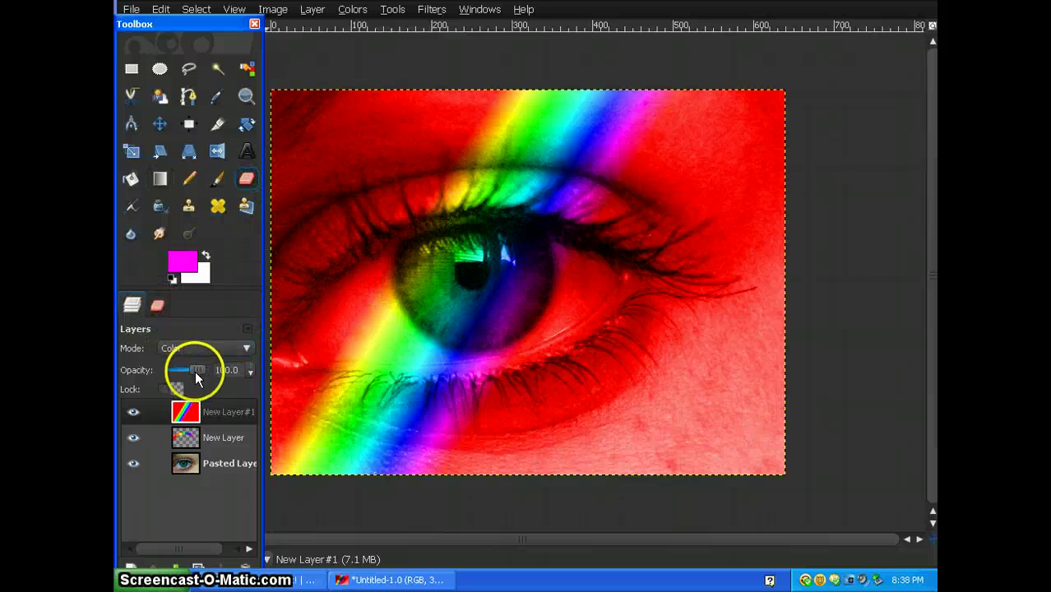
click(157, 306)
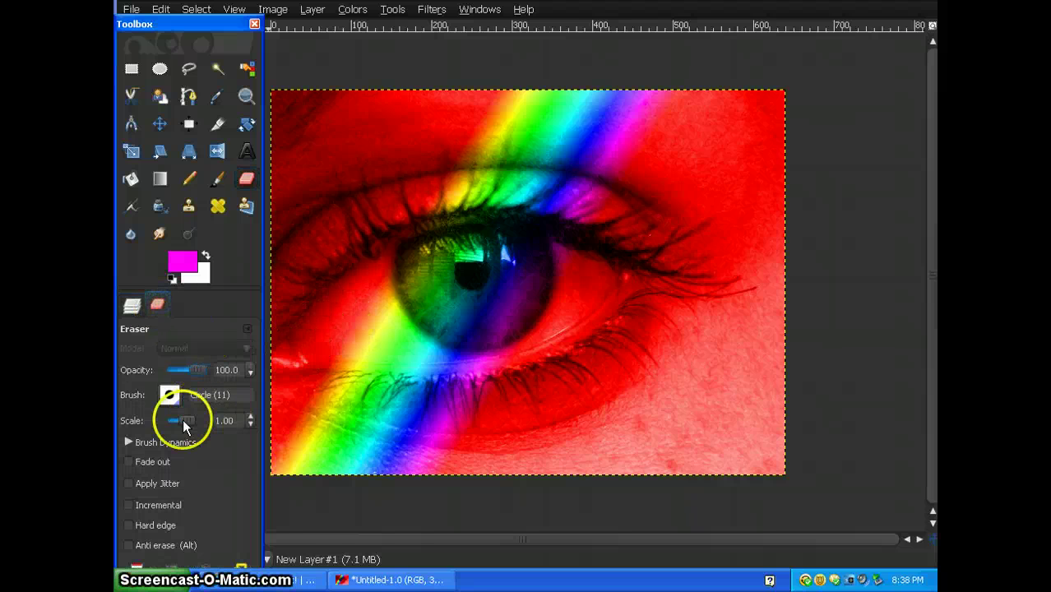
click(240, 422)
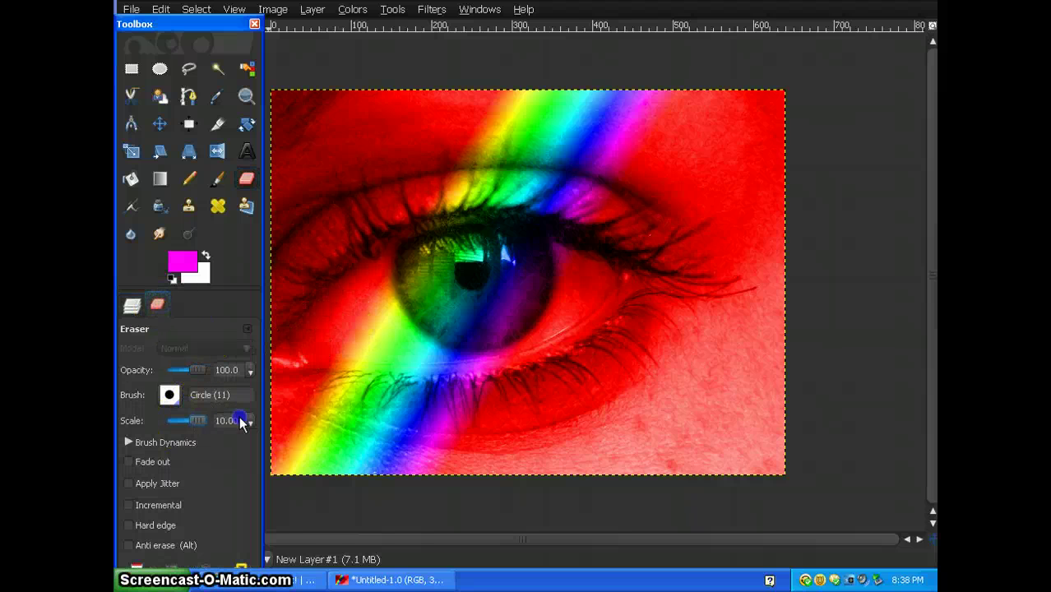
click(168, 396)
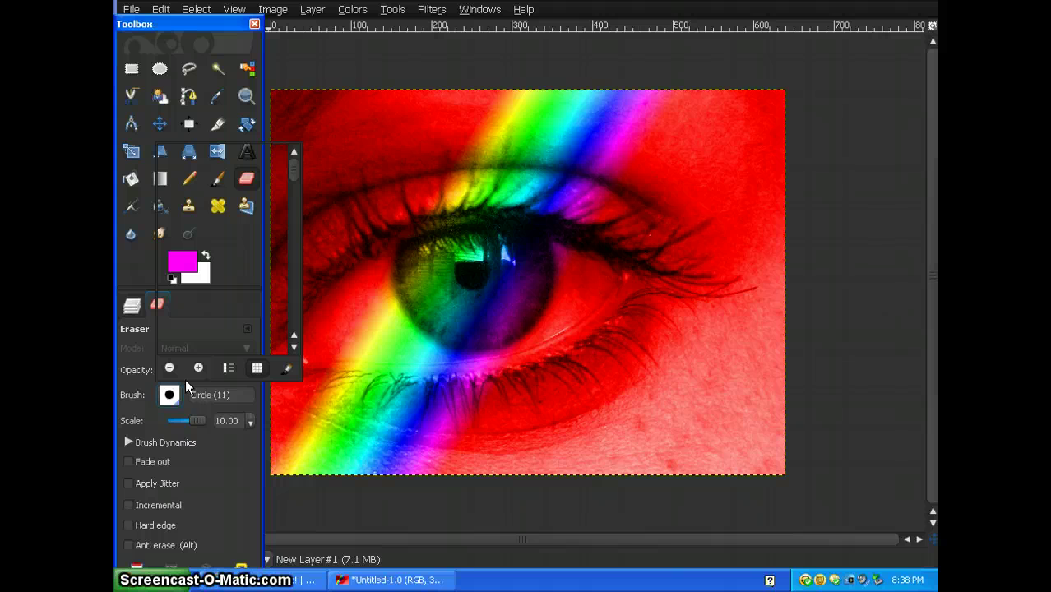
click(294, 167)
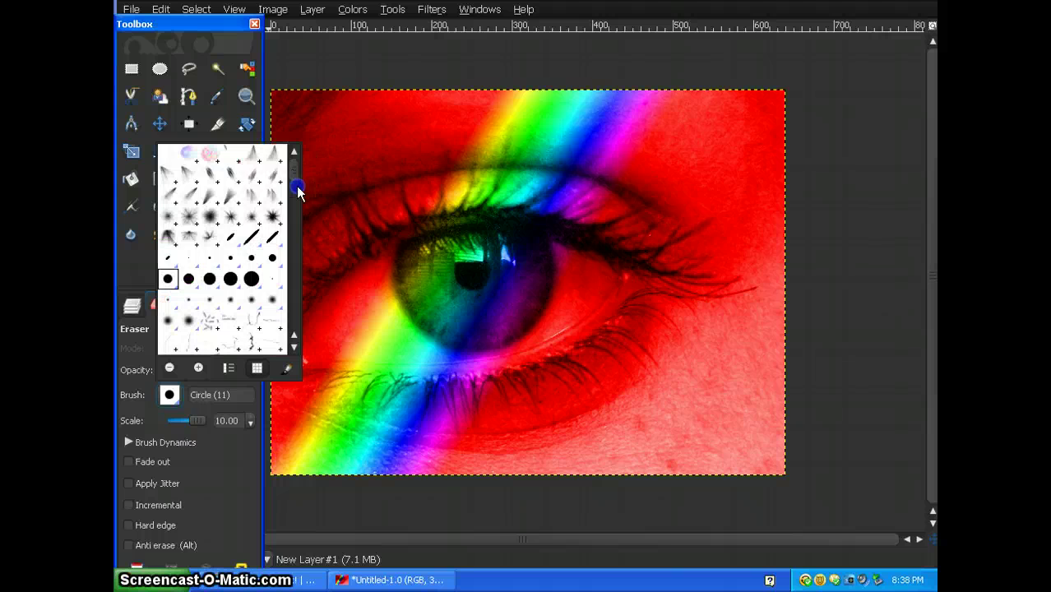
scroll(199, 235, down, 2)
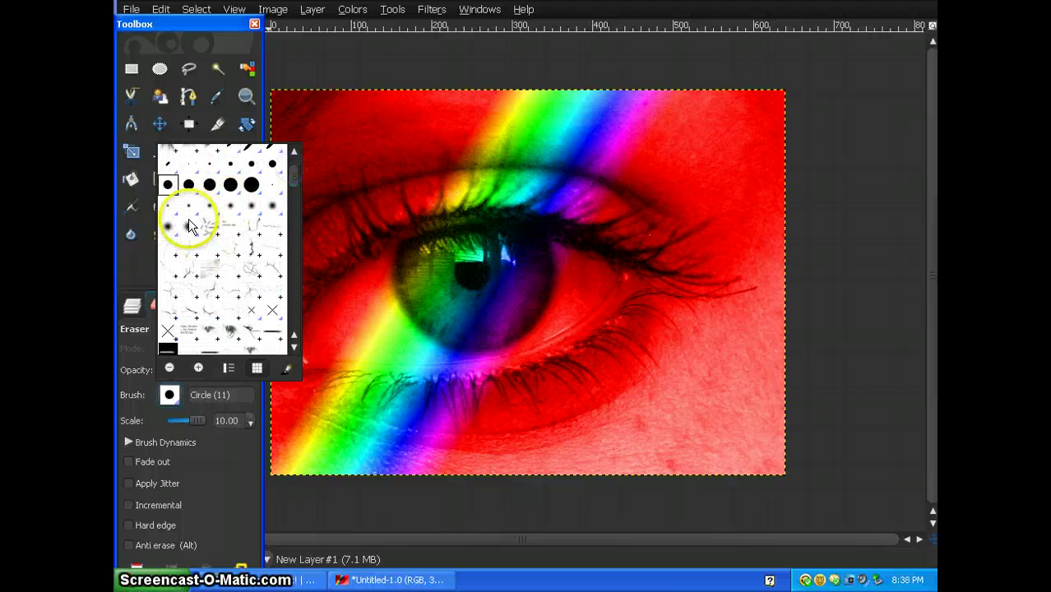
double_click(188, 220)
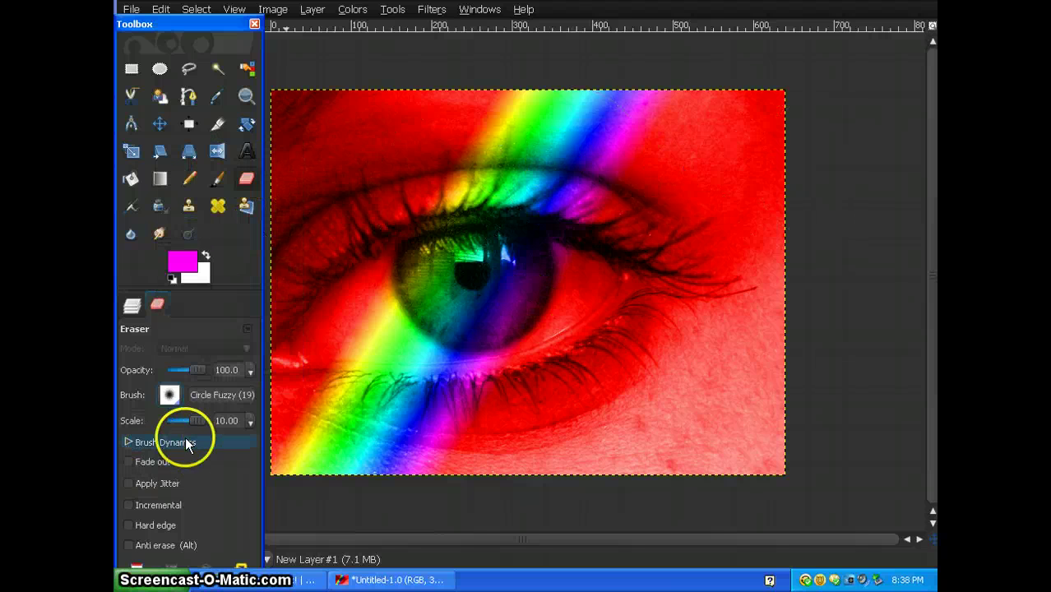
- Erase the tint from the photo's right edge, left side and skin below the iris
mouse_move(740, 118)
mouse_down()
mouse_move(704, 469)
mouse_move(770, 42)
mouse_move(633, 200)
mouse_move(640, 136)
mouse_move(625, 86)
mouse_move(625, 127)
mouse_move(681, 129)
mouse_move(321, 123)
mouse_up()
mouse_move(313, 181)
mouse_down()
mouse_move(265, 146)
mouse_move(287, 168)
mouse_move(350, 562)
mouse_move(340, 358)
mouse_move(316, 277)
mouse_move(293, 325)
mouse_move(330, 277)
mouse_move(340, 321)
mouse_move(331, 298)
mouse_move(371, 171)
mouse_move(415, 161)
mouse_up()
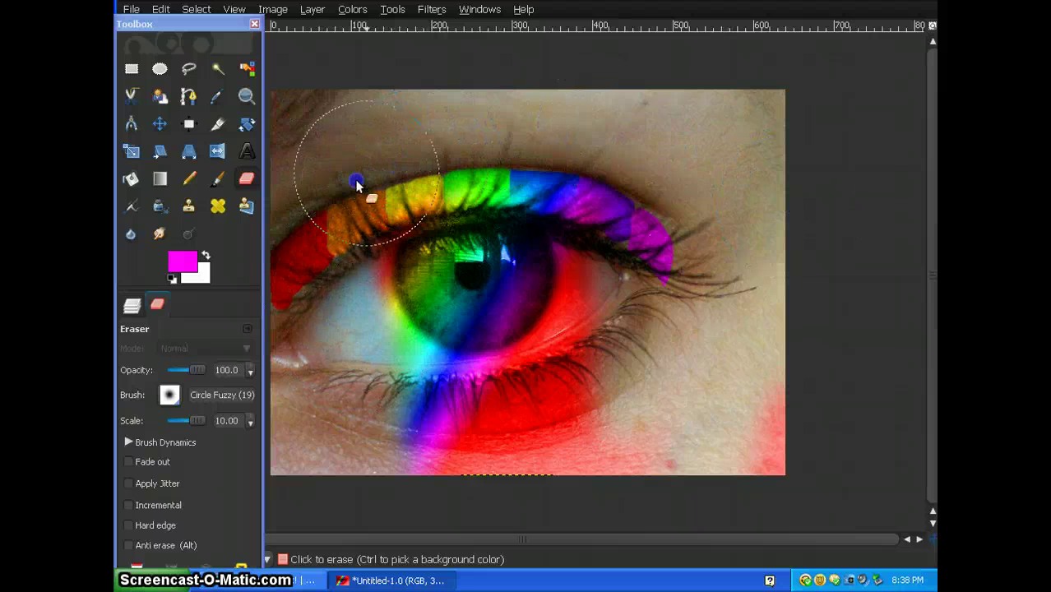
mouse_move(622, 236)
mouse_down()
mouse_move(606, 326)
mouse_move(528, 418)
mouse_move(400, 437)
mouse_move(360, 388)
mouse_move(355, 350)
mouse_move(429, 398)
mouse_move(504, 418)
mouse_up()
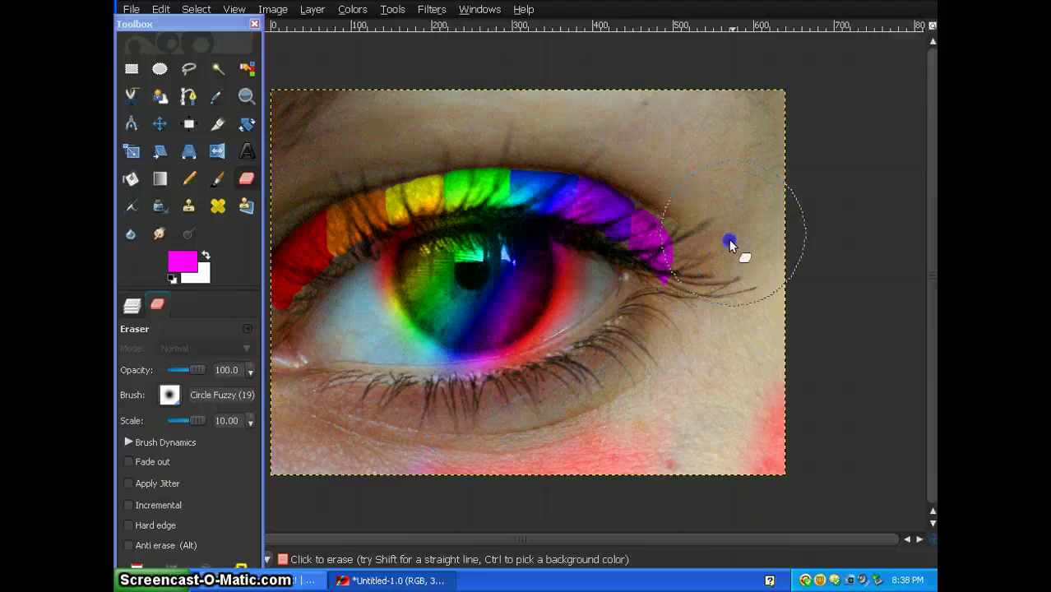
click(724, 558)
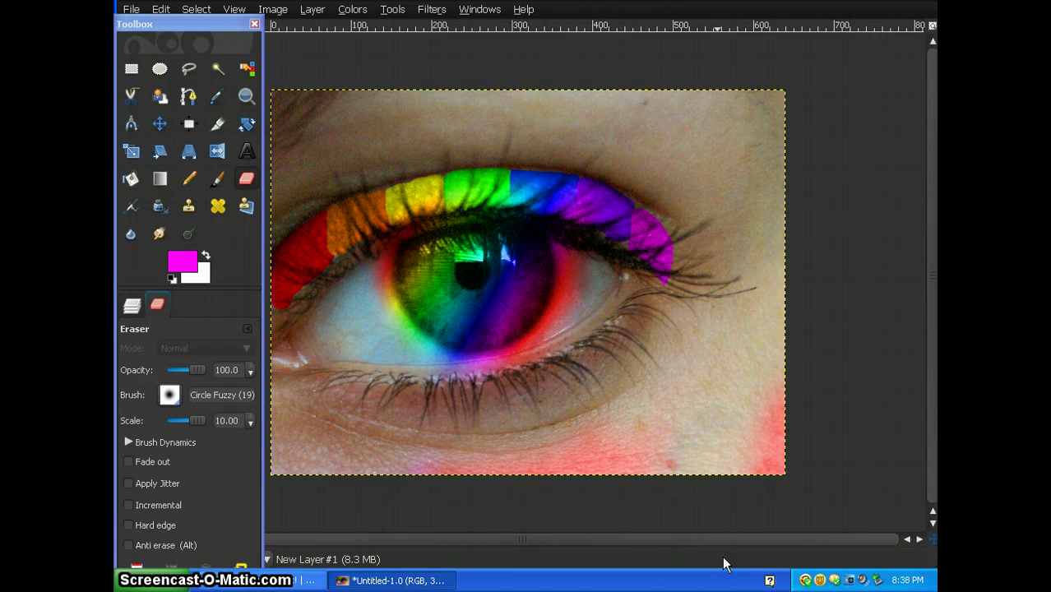
scroll(638, 286, up, 2)
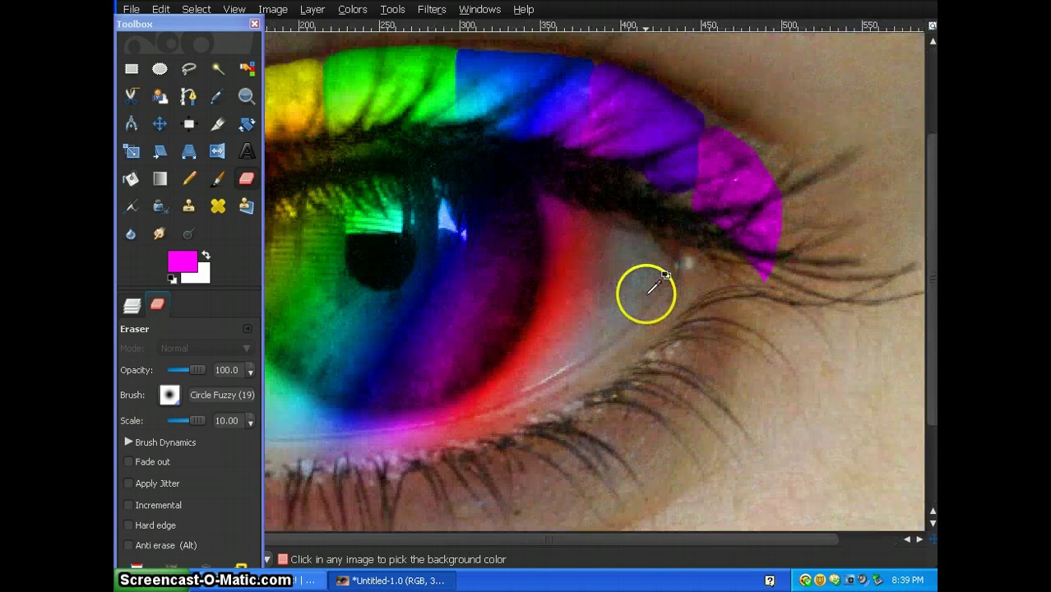
scroll(724, 321, up, 2)
drag(588, 539, 457, 539)
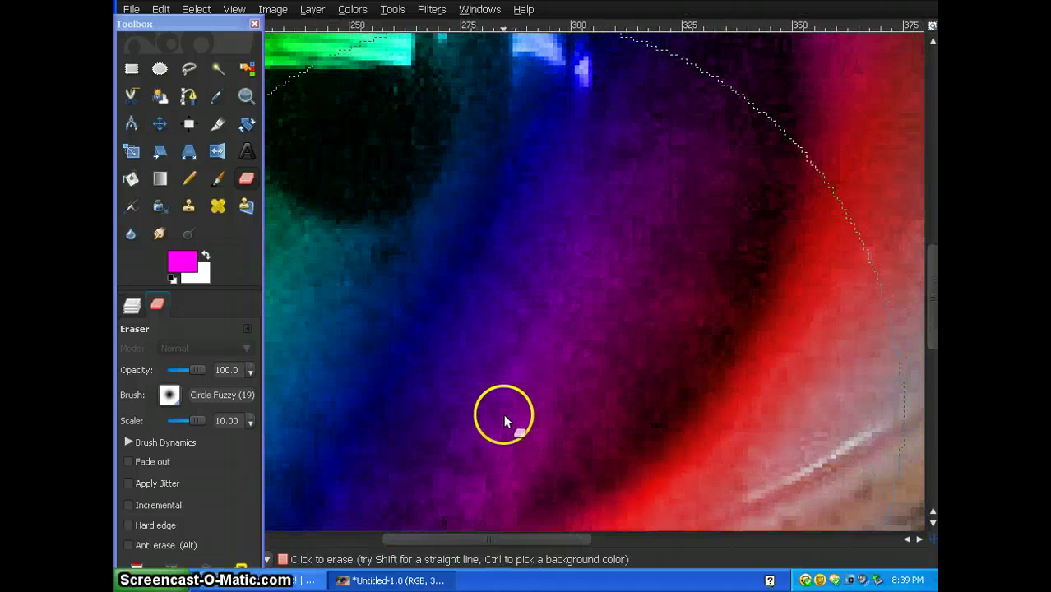
scroll(603, 333, down, 1)
scroll(610, 324, down, 1)
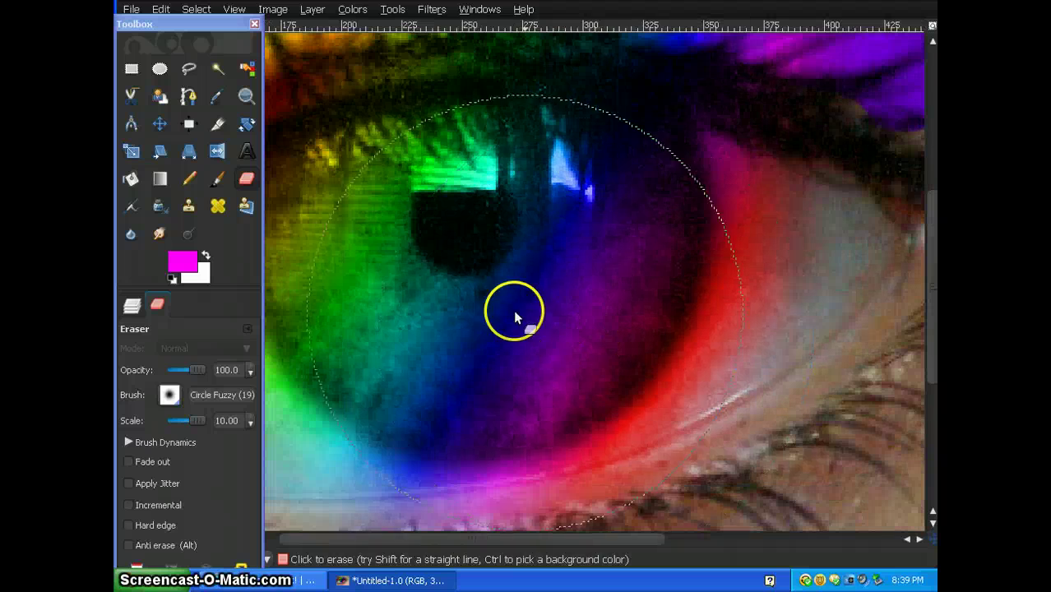
drag(396, 536, 342, 538)
- Change the eraser to the hard Circle (19) brush at about 0.55 scale
click(169, 396)
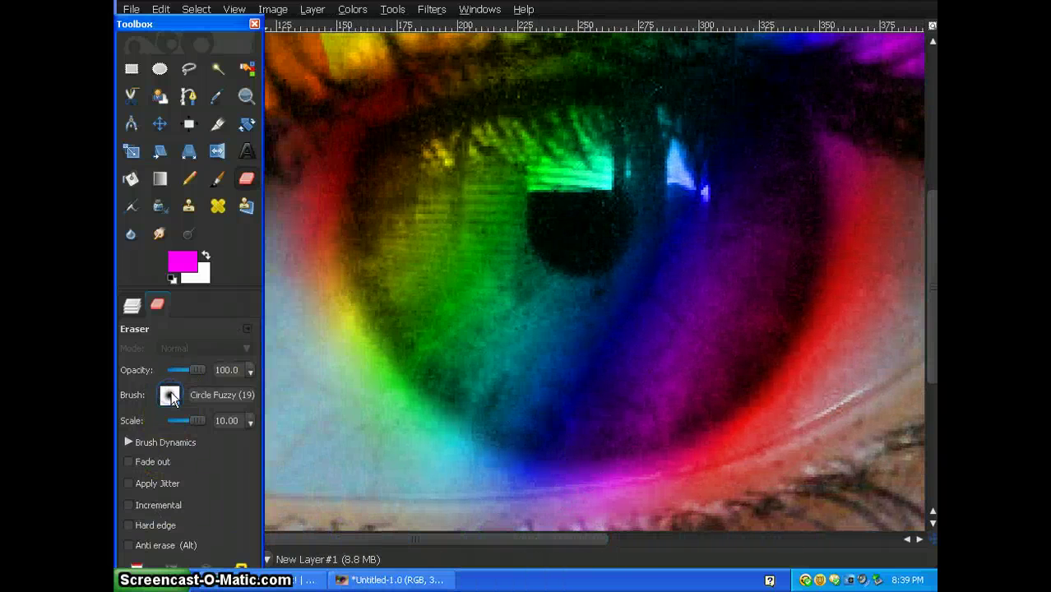
click(246, 277)
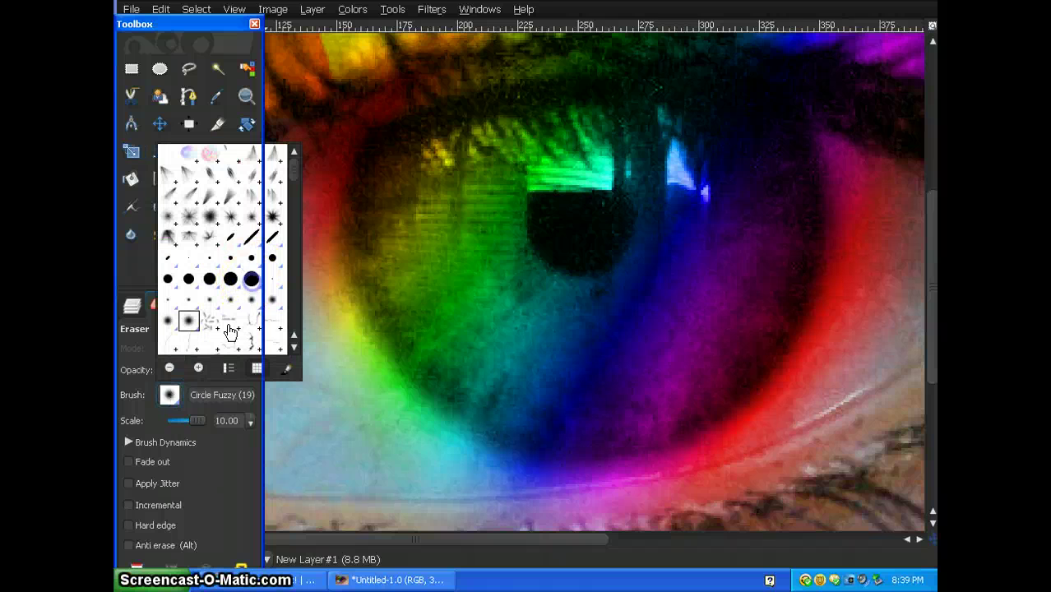
click(199, 377)
drag(197, 426, 182, 421)
- Erase the rainbow tint from the eye white along the iris's left and lower edge
drag(380, 389, 355, 356)
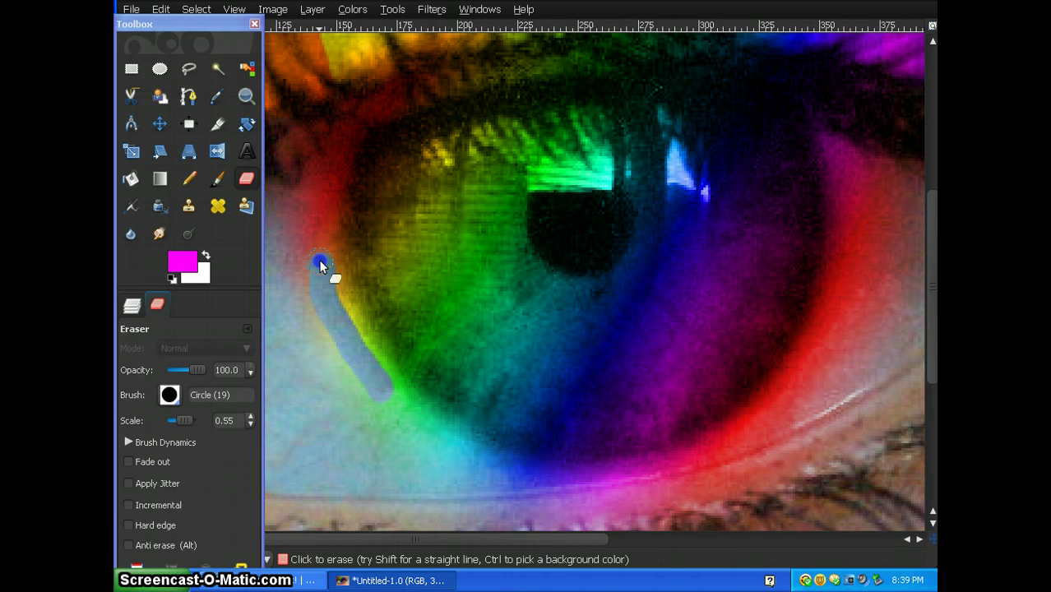
drag(321, 197, 334, 162)
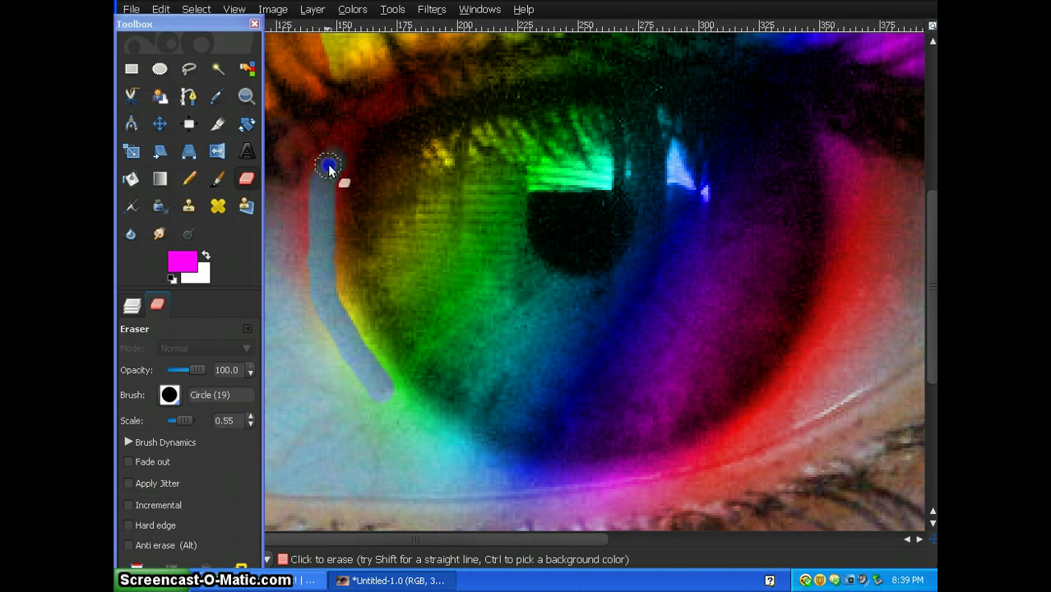
drag(326, 174, 326, 236)
mouse_move(325, 279)
mouse_down()
mouse_move(419, 421)
mouse_move(365, 411)
mouse_move(310, 283)
mouse_move(320, 154)
mouse_move(340, 125)
mouse_move(283, 212)
mouse_move(301, 149)
mouse_move(290, 147)
mouse_move(273, 275)
mouse_move(286, 296)
mouse_move(298, 257)
mouse_move(283, 259)
mouse_move(350, 436)
mouse_move(327, 388)
mouse_move(398, 442)
mouse_move(421, 436)
mouse_move(398, 388)
mouse_move(471, 445)
mouse_move(385, 369)
mouse_move(326, 253)
mouse_move(344, 329)
mouse_move(396, 442)
mouse_move(475, 464)
mouse_move(453, 440)
mouse_move(557, 476)
mouse_up()
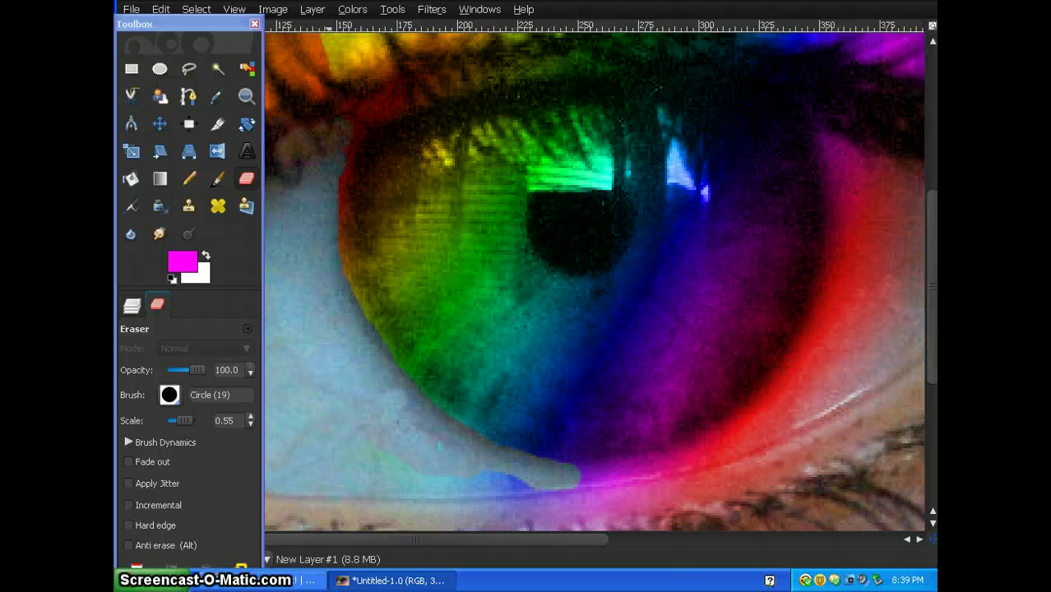